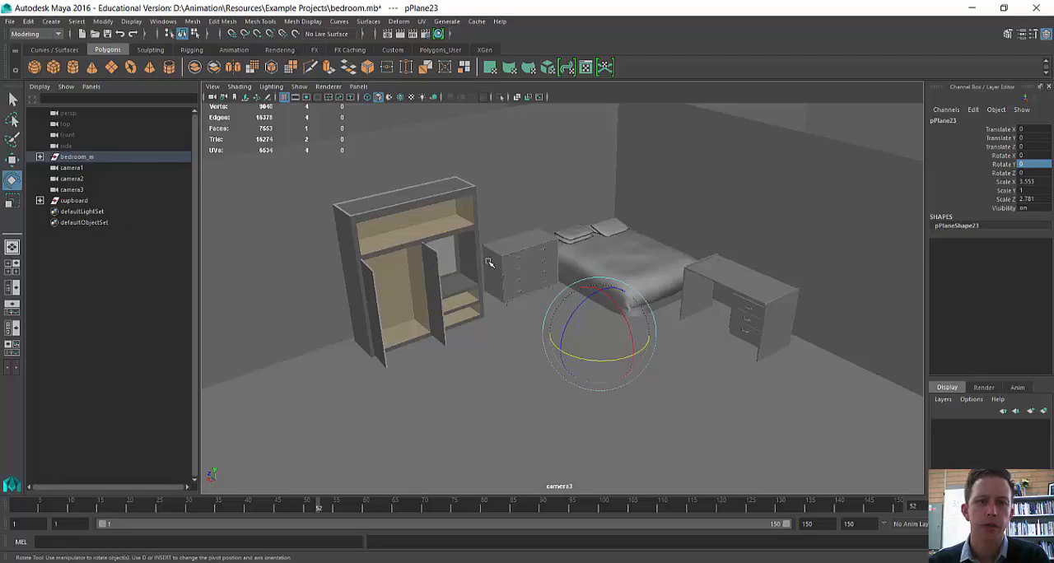
Step: Select the open middle door of the cupboard and examine where its pivot sits with the Move, Rotate and Scale tools
click(430, 293)
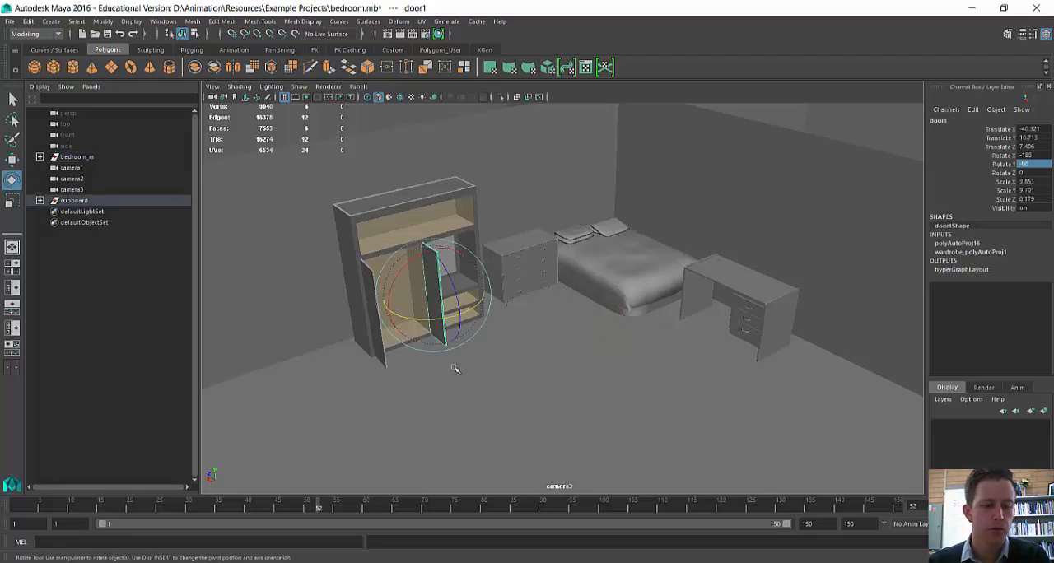
key(f)
alt+drag(659, 320, 694, 384)
scroll(595, 327, down, 4)
key(w)
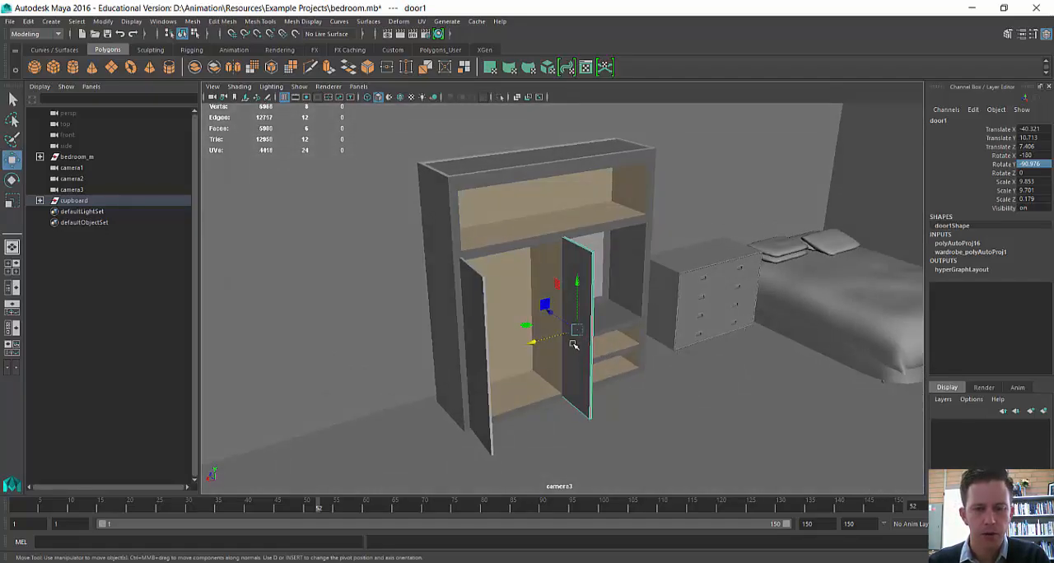
scroll(574, 345, up, 3)
scroll(612, 388, up, 3)
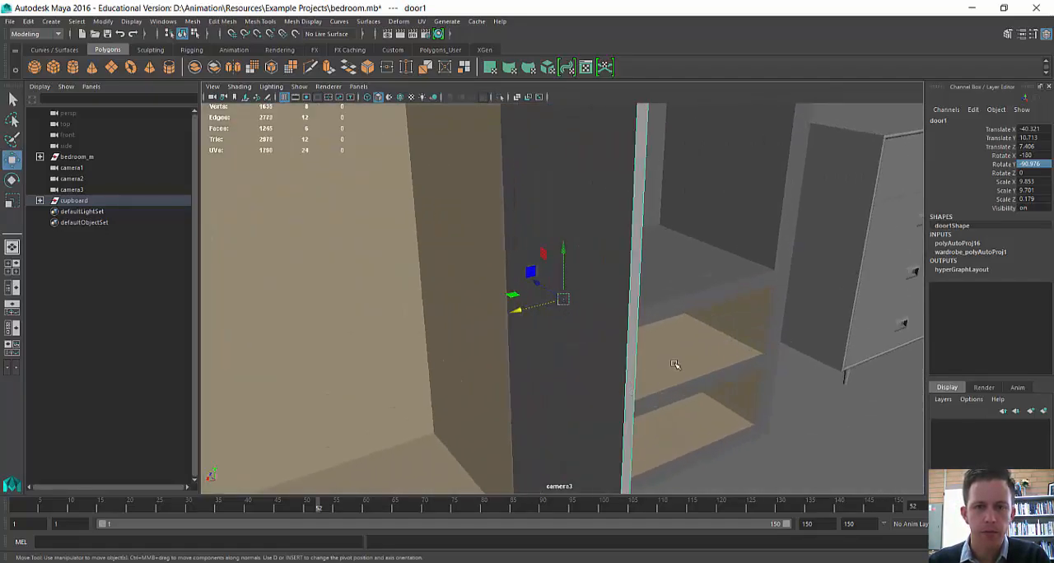
alt+drag(680, 364, 661, 375)
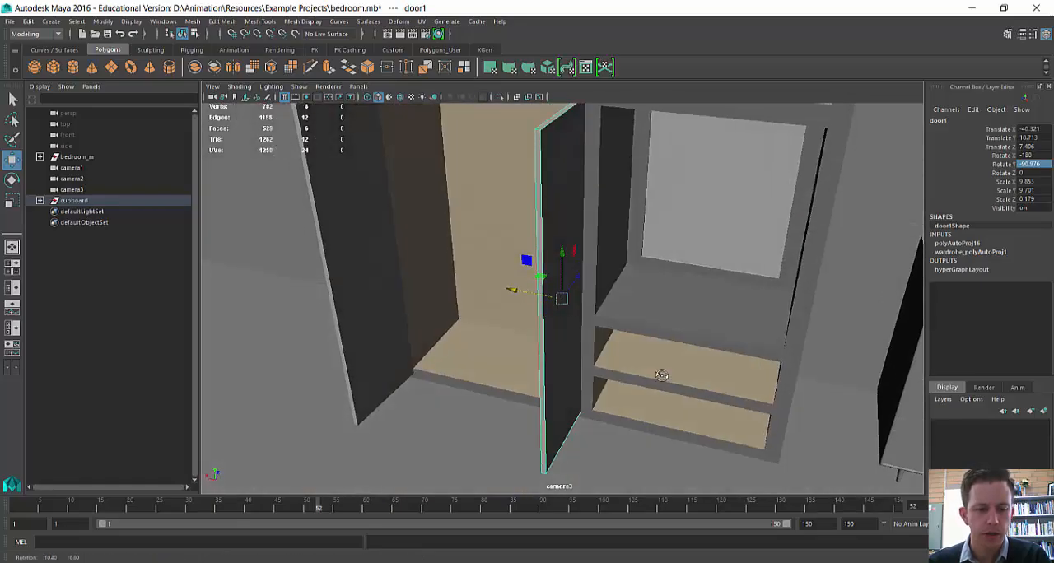
key(e)
key(r)
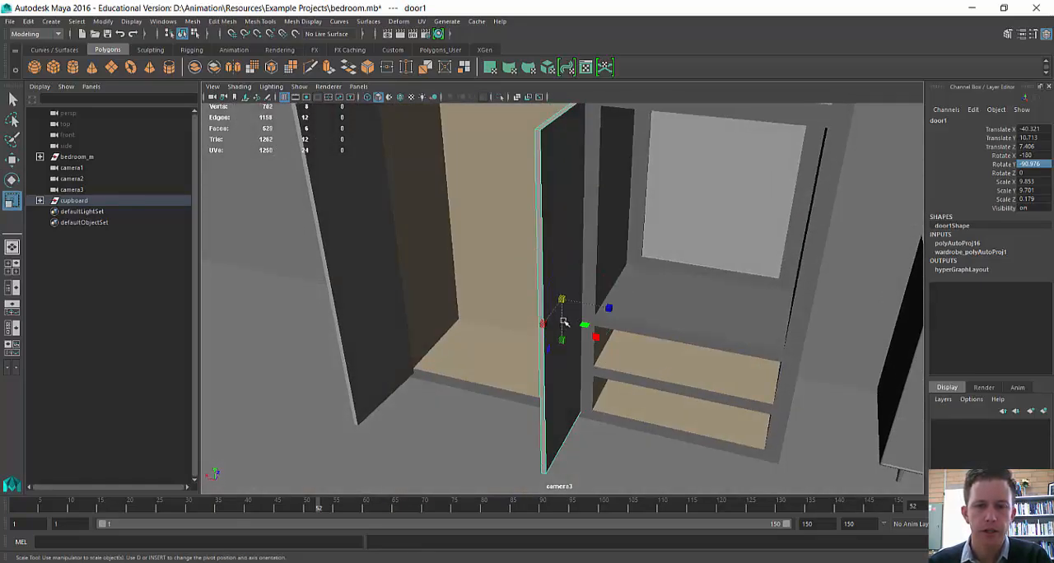
key(e)
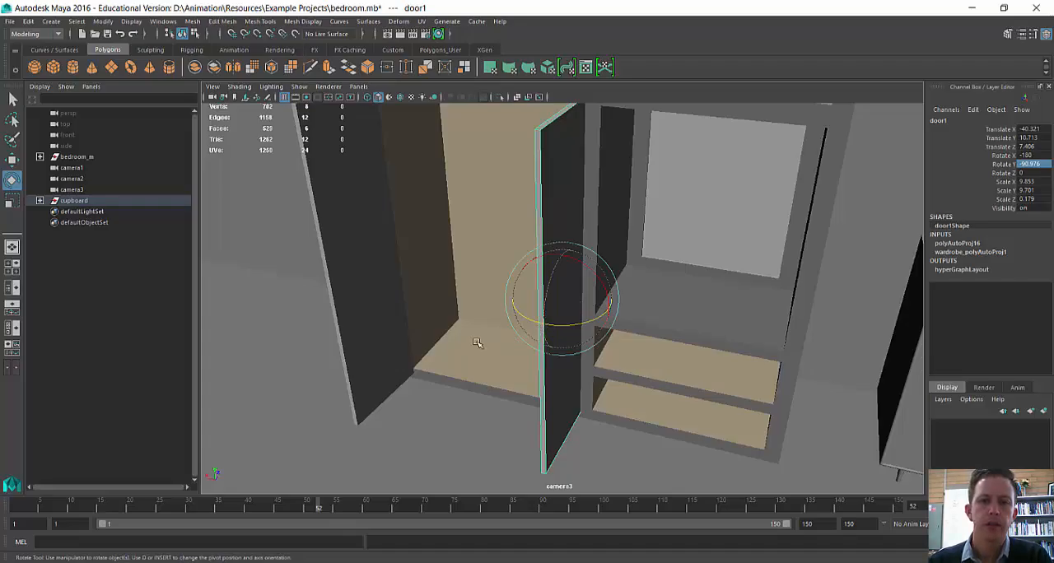
alt+drag(477, 342, 539, 334)
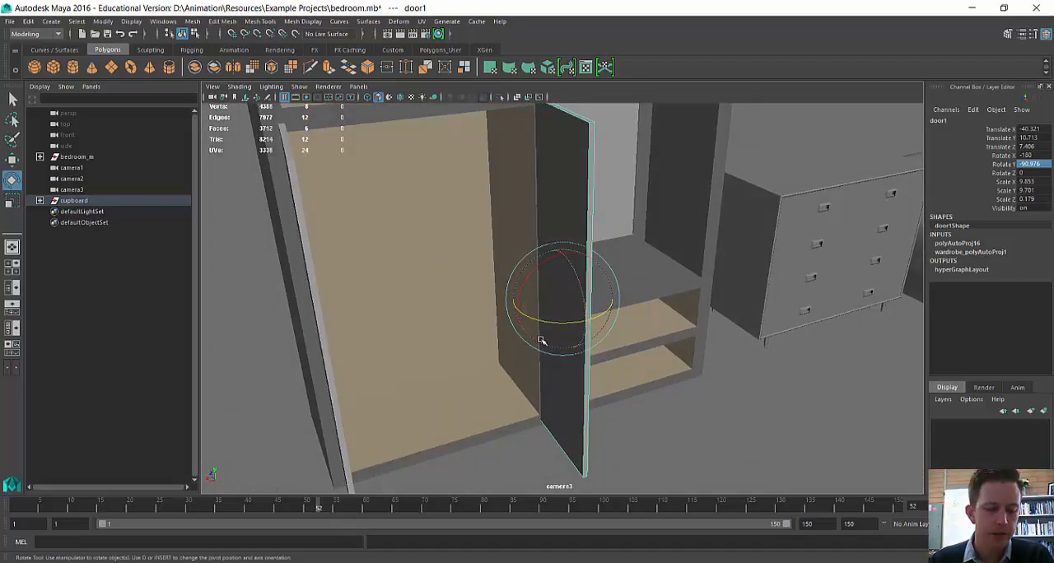
Step: Move the middle door's pivot onto its hinge edge with point snapping and return to the Rotate tool
key(d)
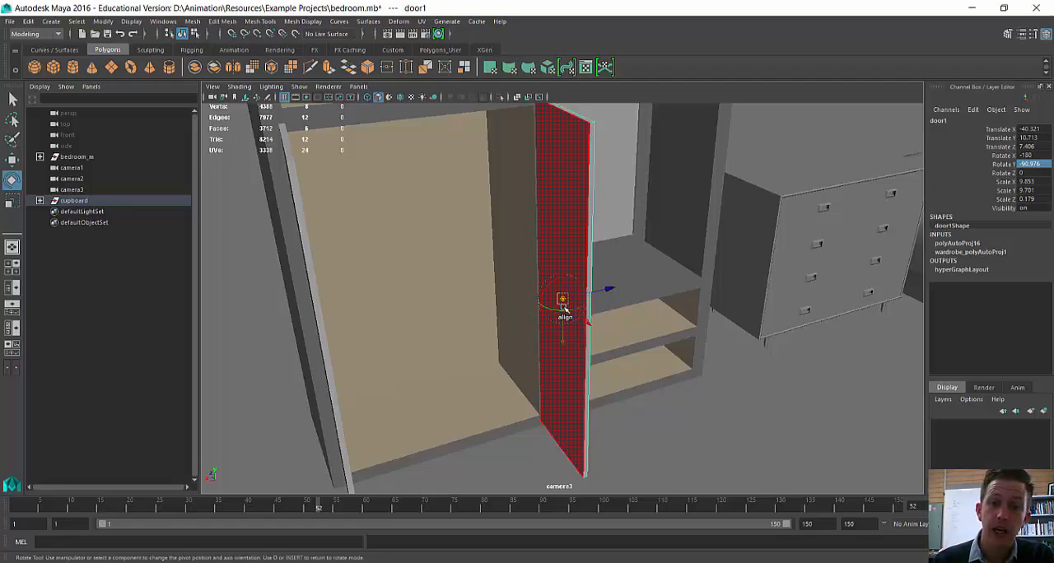
drag(563, 299, 577, 340)
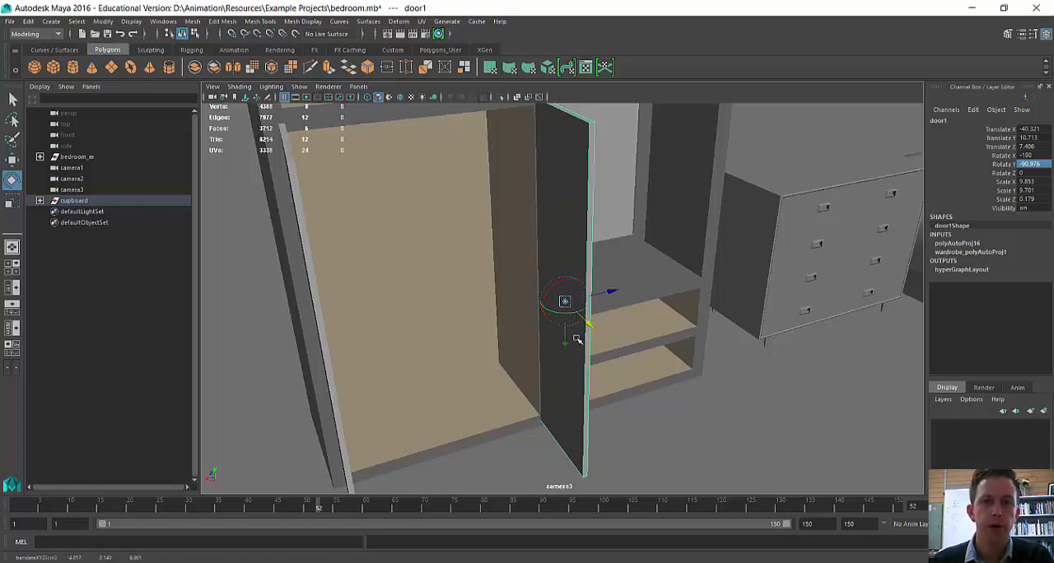
key(d)
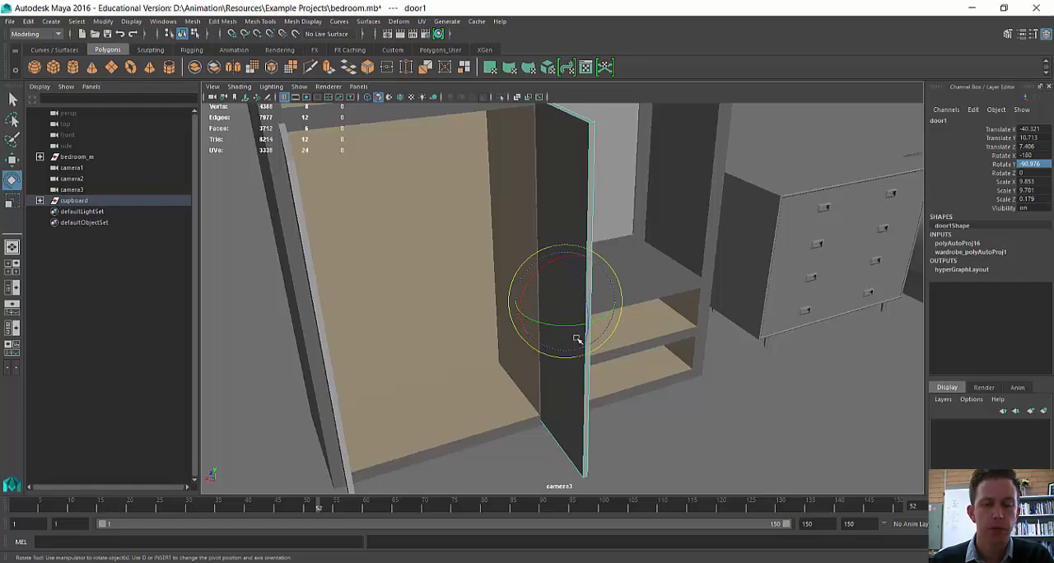
key(d)
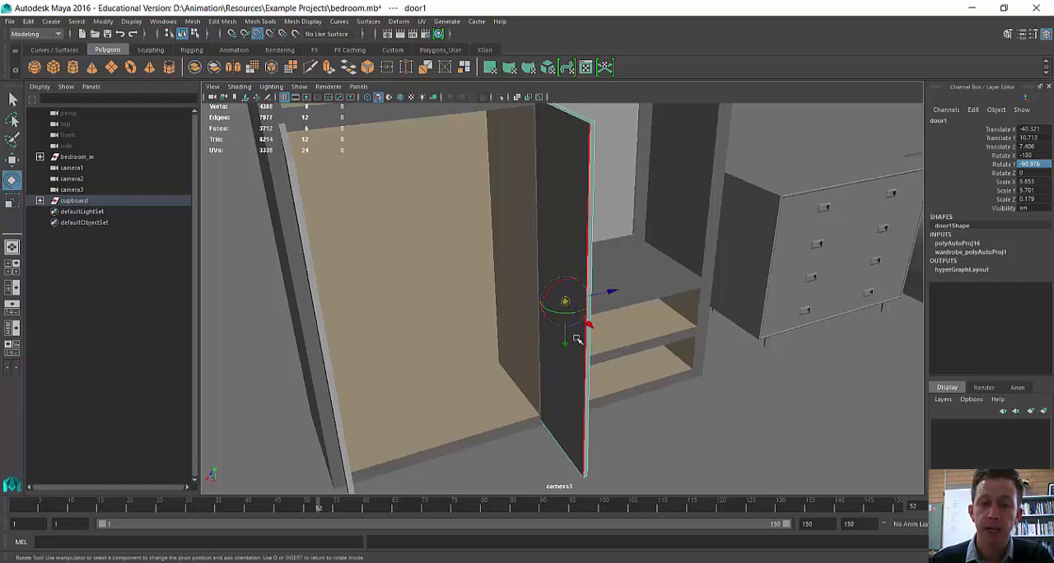
key(v)
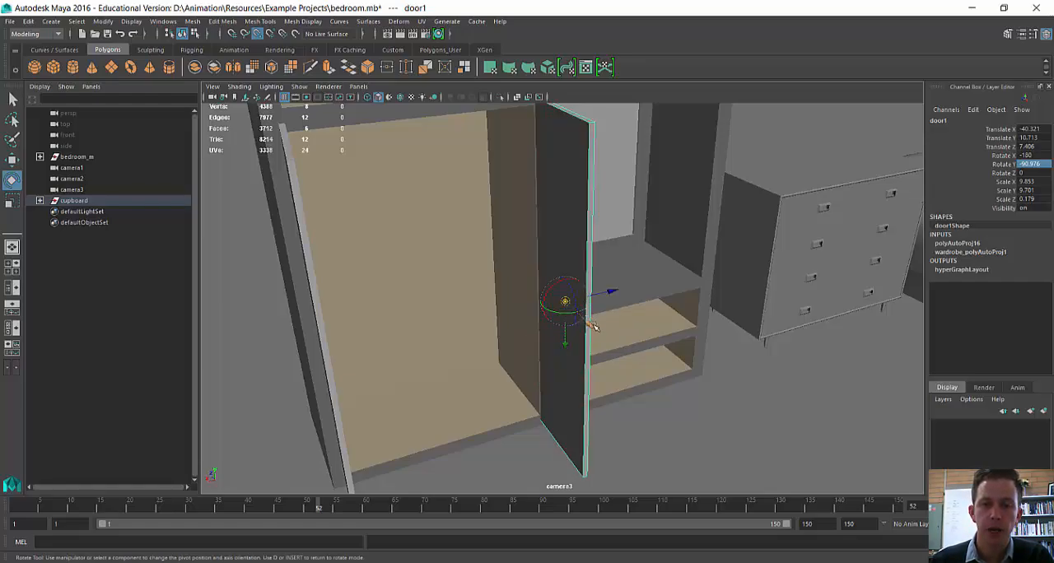
drag(590, 328, 563, 327)
key(e)
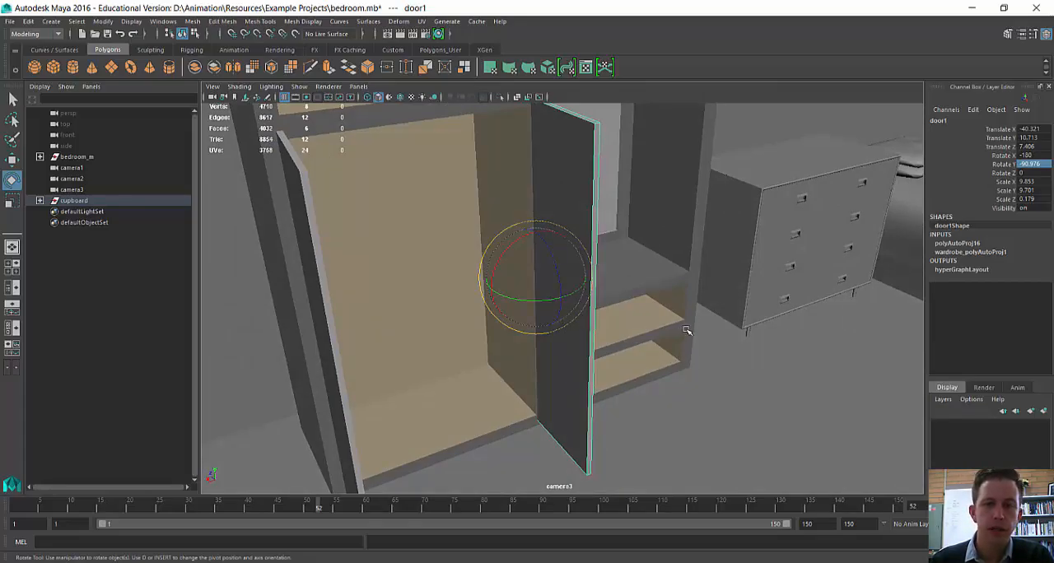
Step: Swing the middle door around its hinge edge and set its Rotate Y to -180 to close it
alt+drag(686, 330, 663, 329)
drag(571, 294, 529, 329)
text(-10)
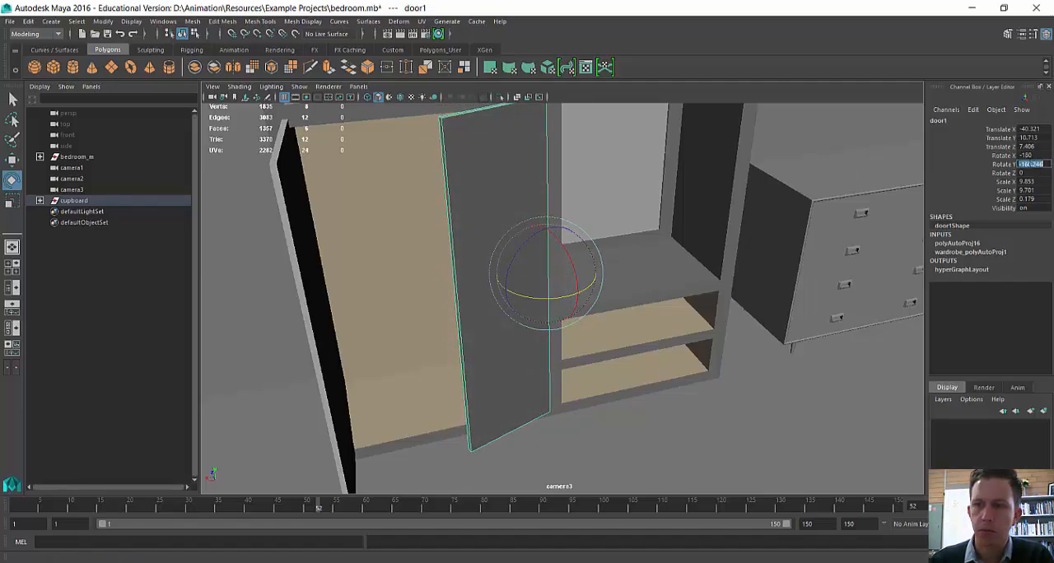
key(Return)
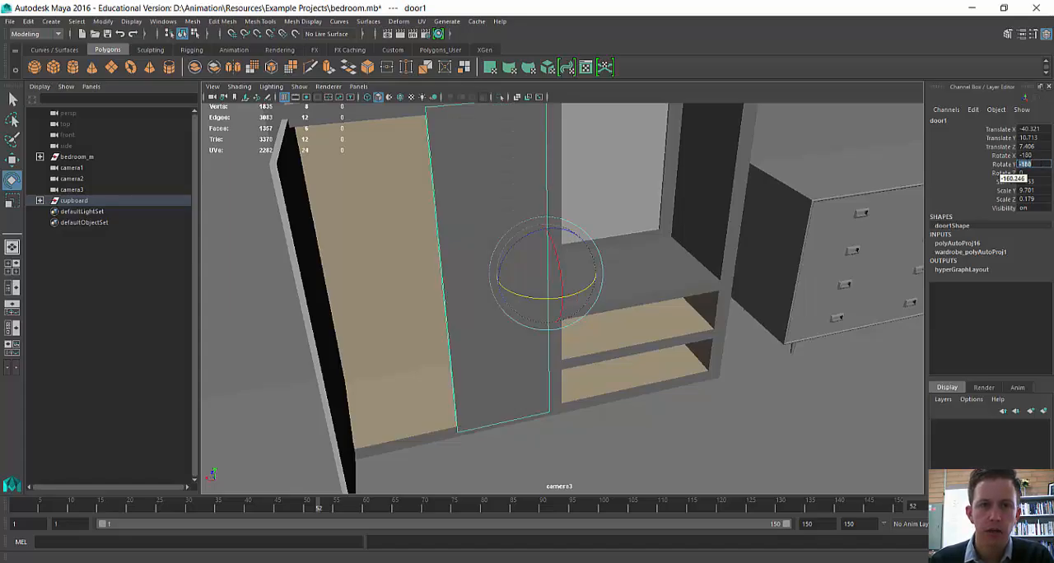
alt+drag(741, 317, 706, 310)
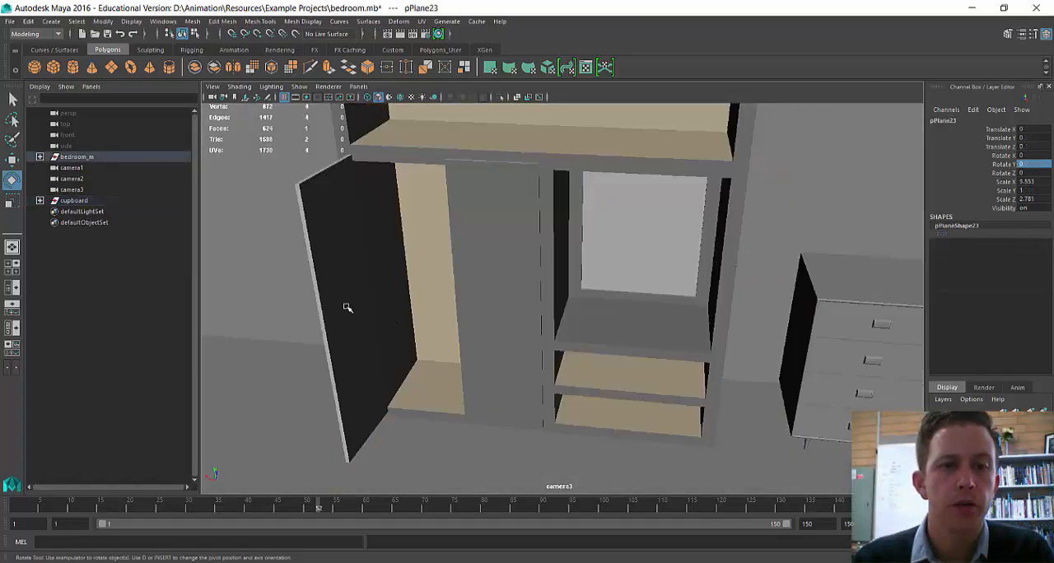
Step: Move the pivot of the cupboard's outer door from its center to its hinge edge
click(363, 331)
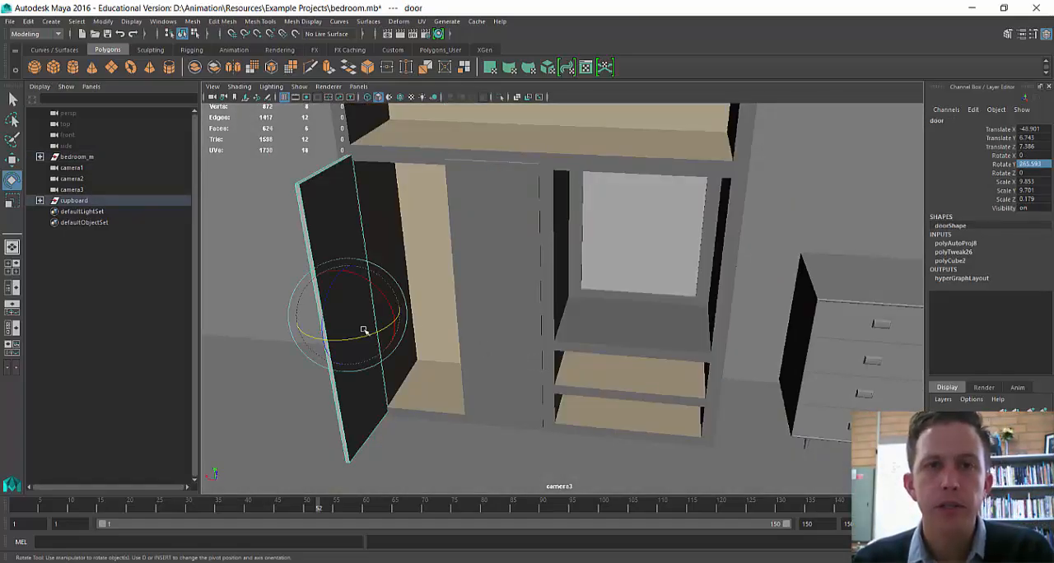
key(d)
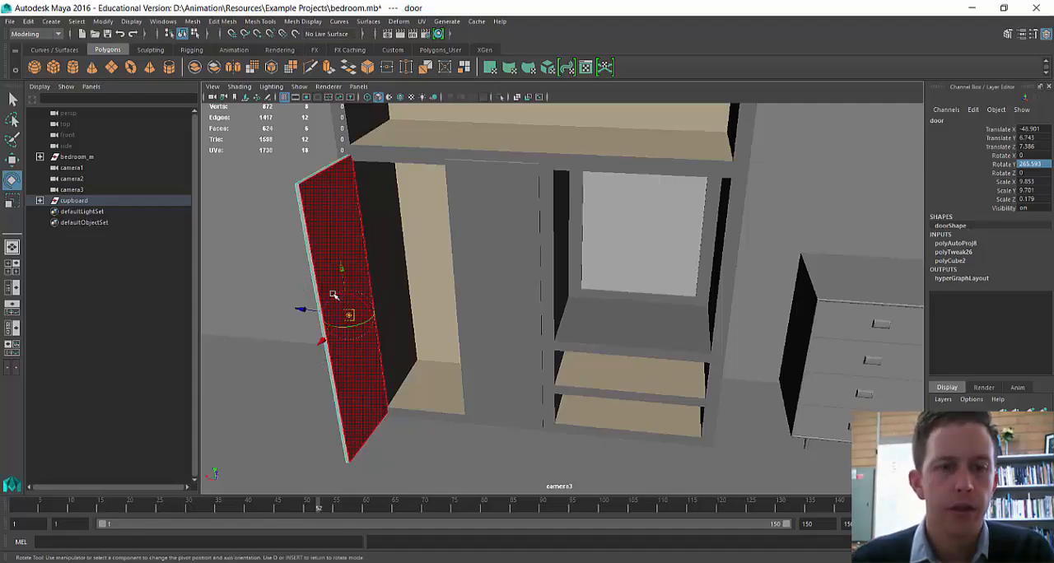
drag(323, 340, 342, 318)
key(v)
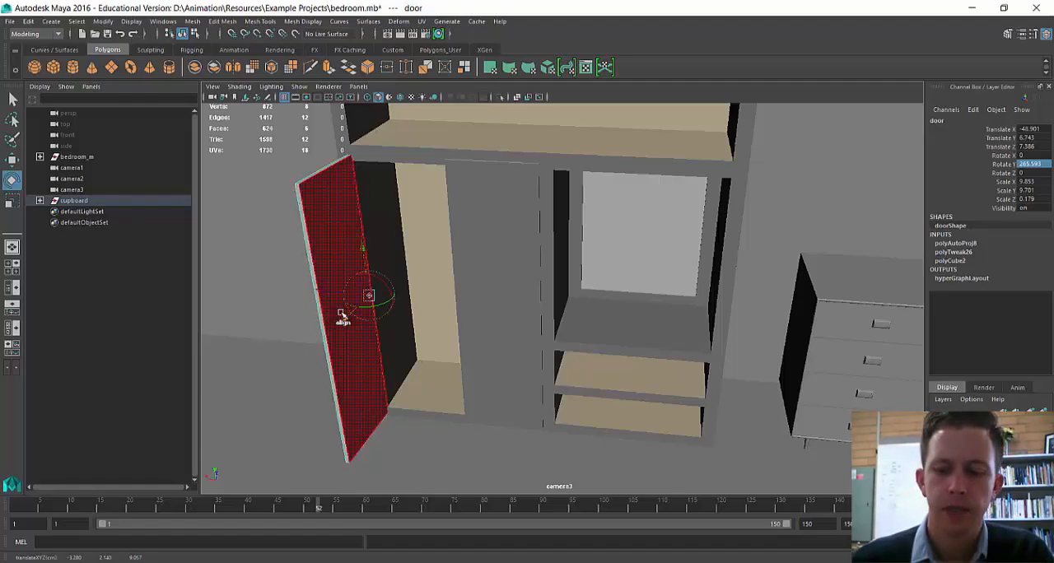
key(Insert)
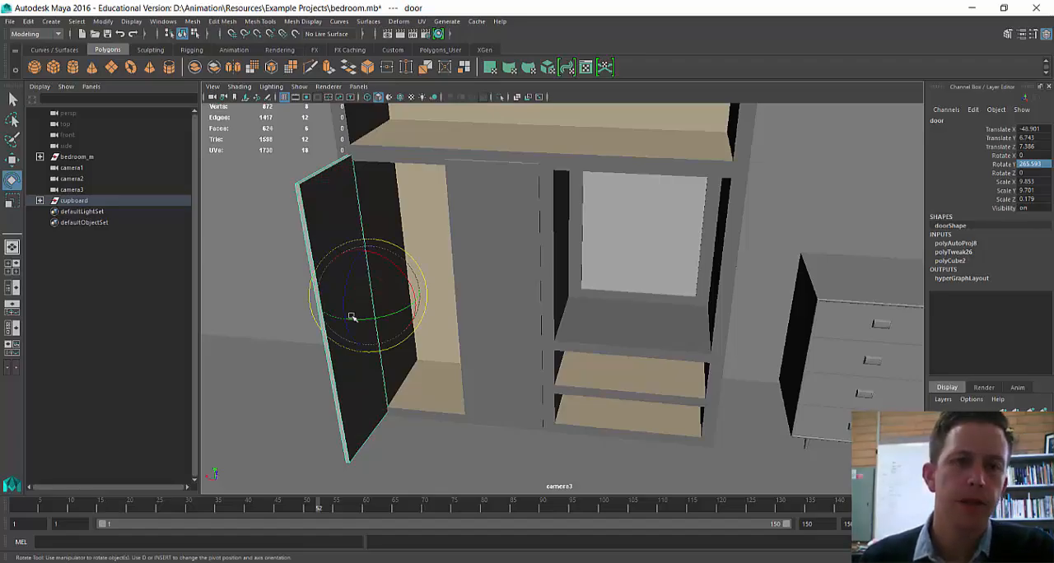
Step: Swing the outer door around its hinge edge until it is nearly closed, at a Rotate Y of about 333
alt+middle_drag(458, 308, 452, 330)
alt+drag(451, 330, 525, 330)
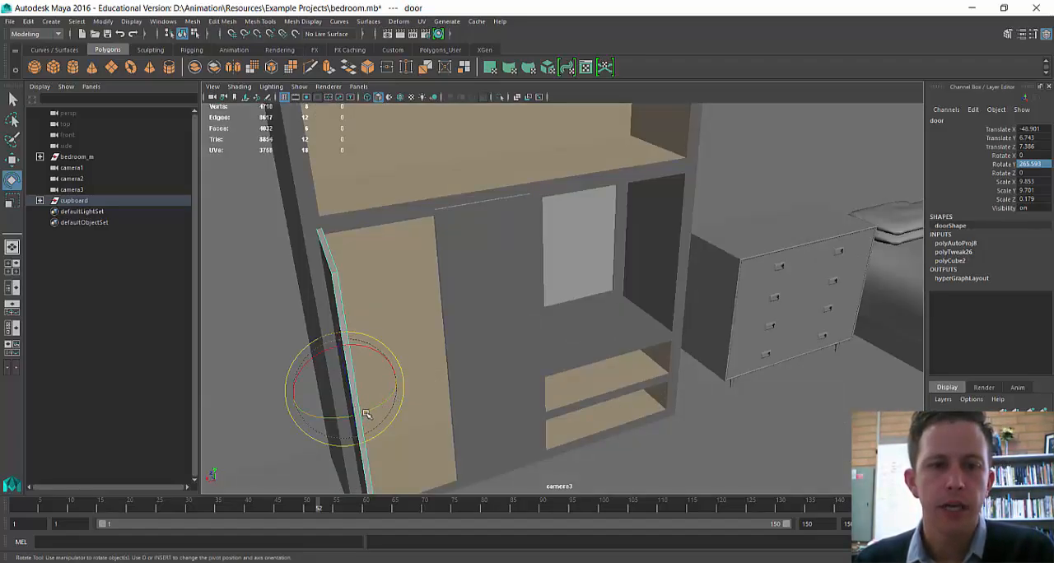
drag(366, 414, 466, 348)
scroll(467, 350, down, 3)
scroll(467, 350, down, 3)
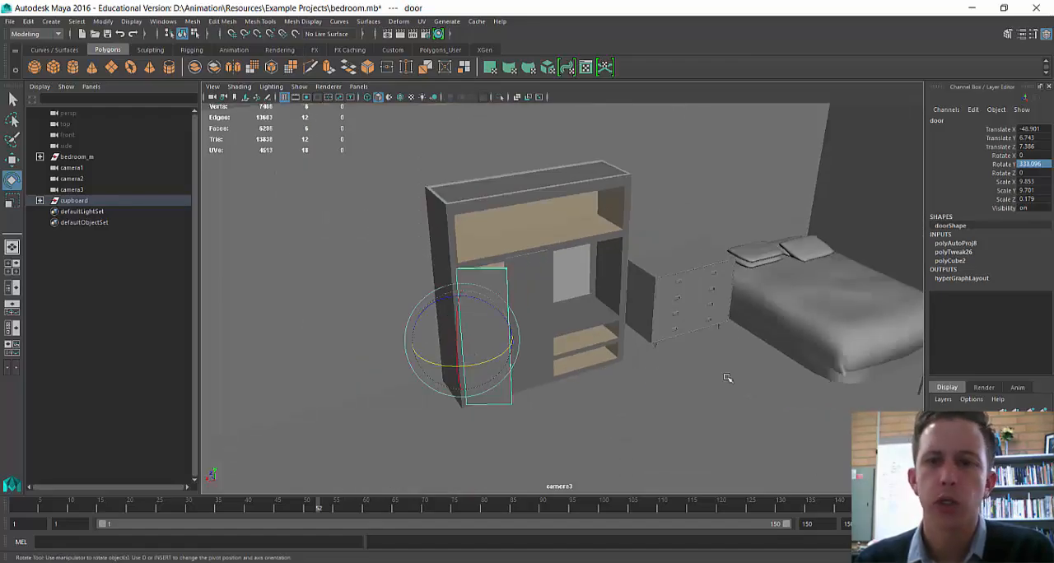
alt+middle_drag(727, 377, 596, 381)
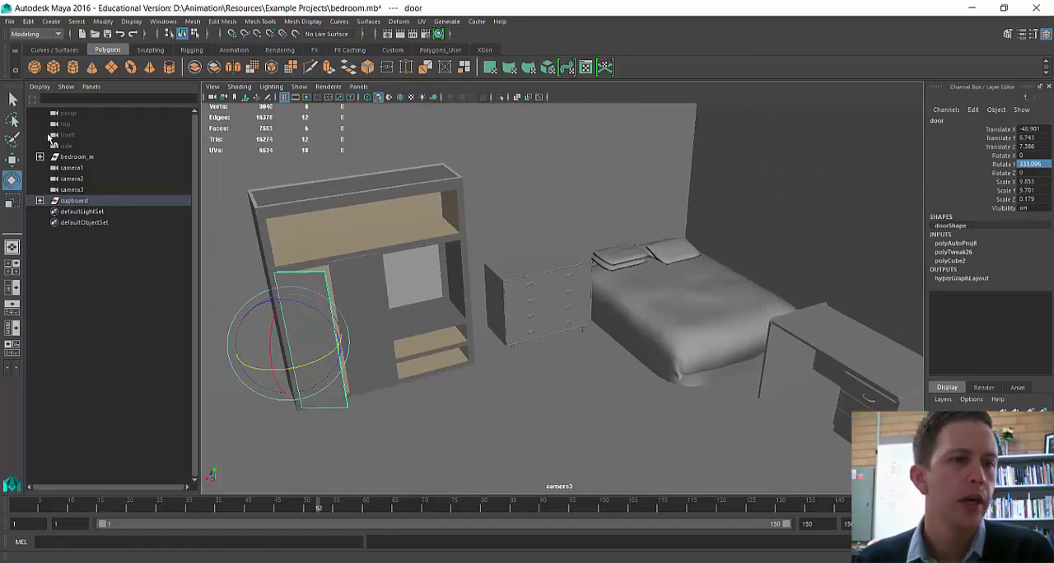
Step: Center the pivot of the whole cupboard group, and undo that change
click(69, 201)
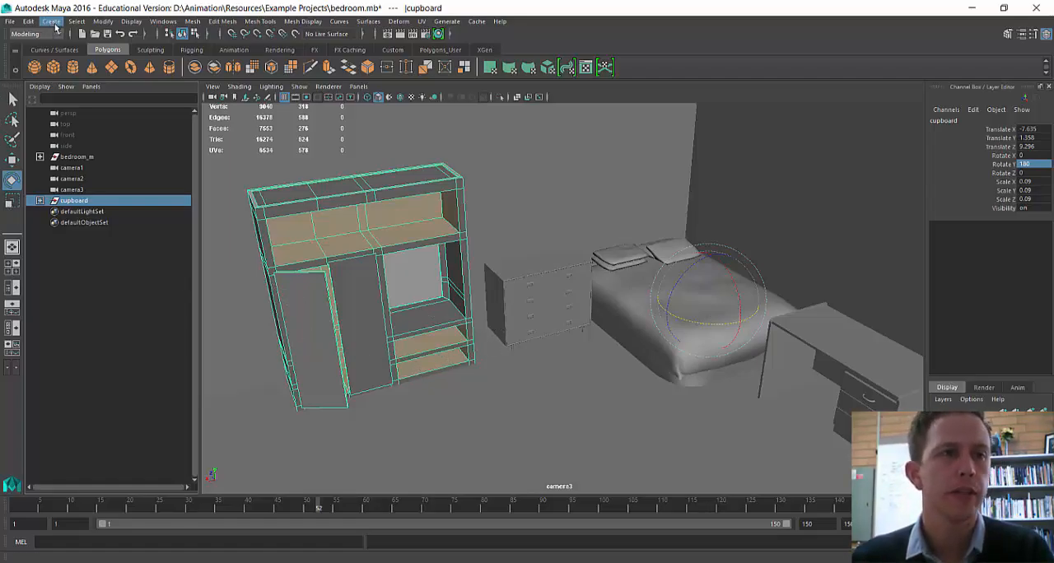
click(103, 21)
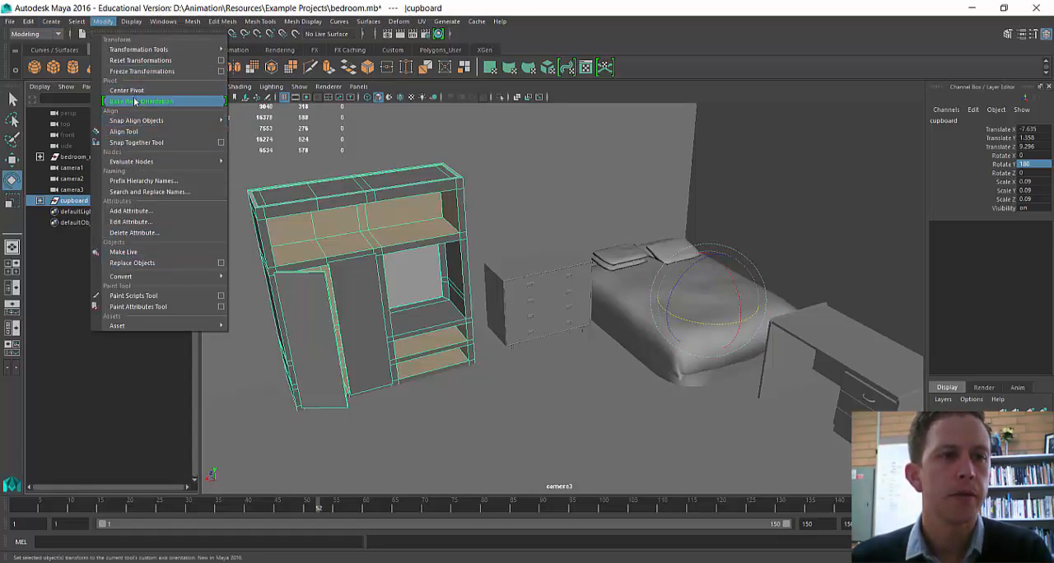
click(133, 90)
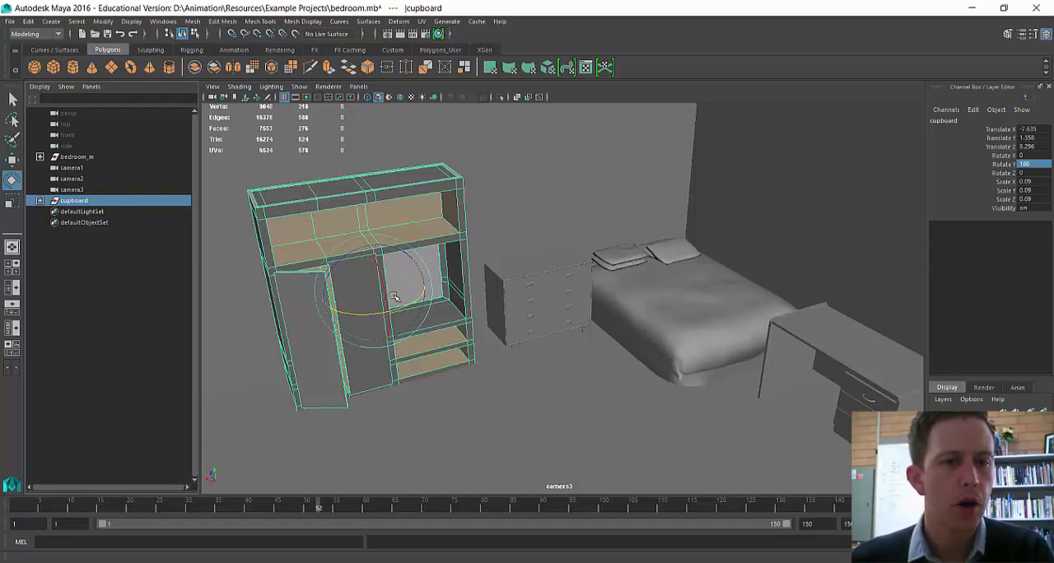
key(ctrl+z)
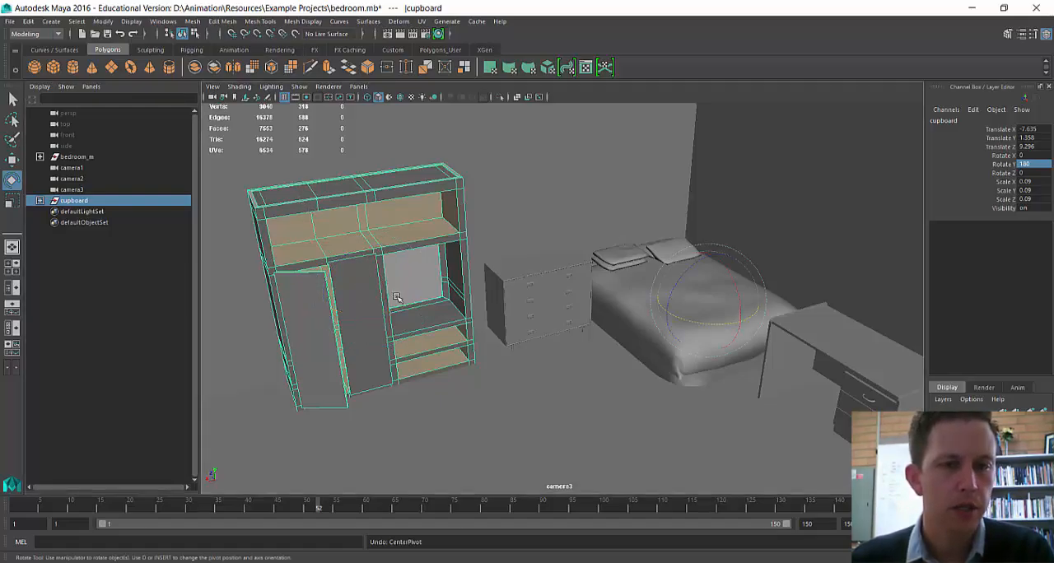
Step: Create a polygon cone with a radius of about 0.35 and height of about 0.48 near the bed, and raise it to about 1.56 in Y
click(623, 259)
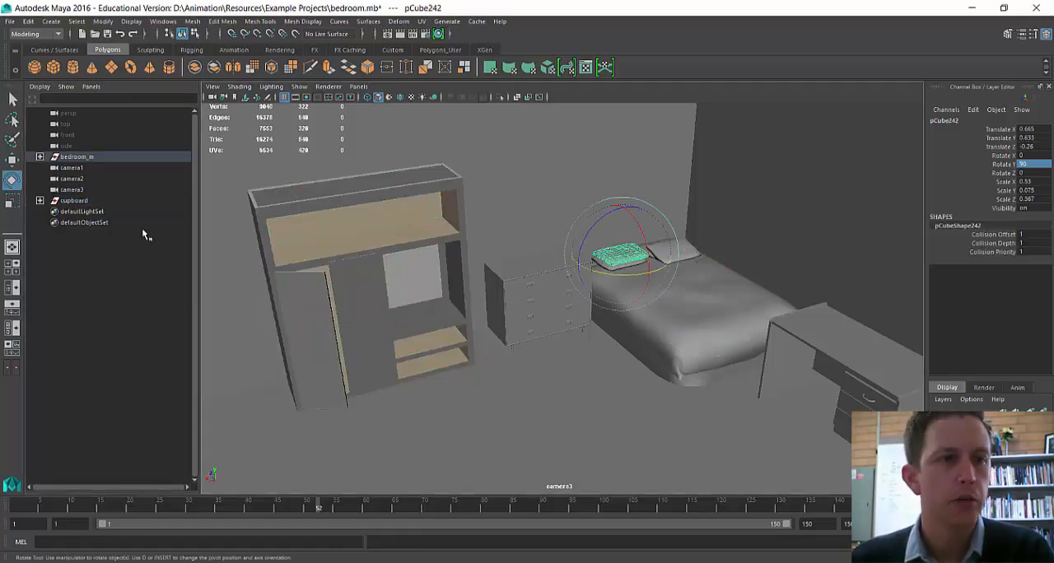
click(91, 67)
drag(666, 418, 694, 390)
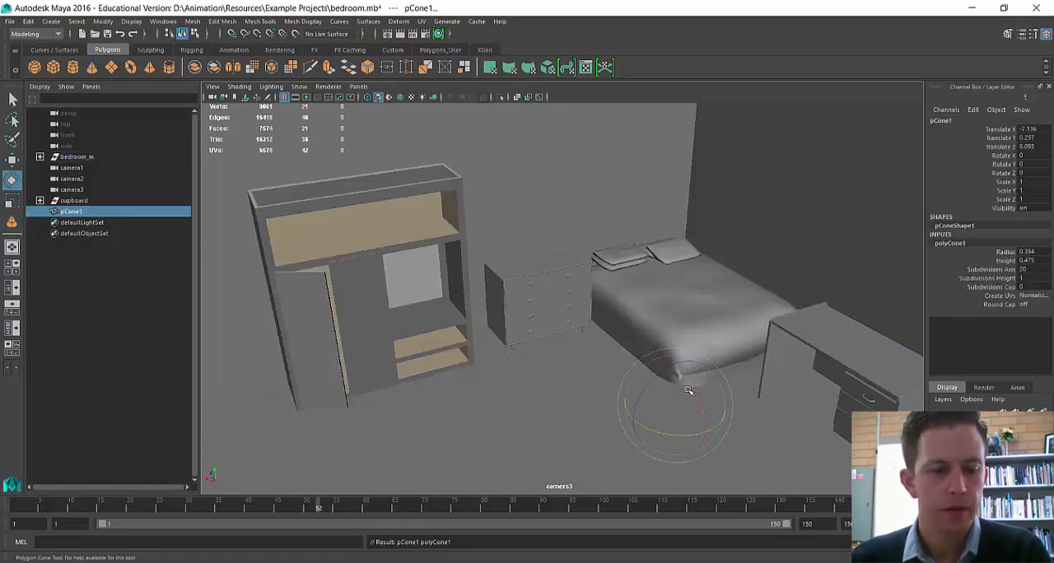
key(w)
drag(672, 354, 688, 260)
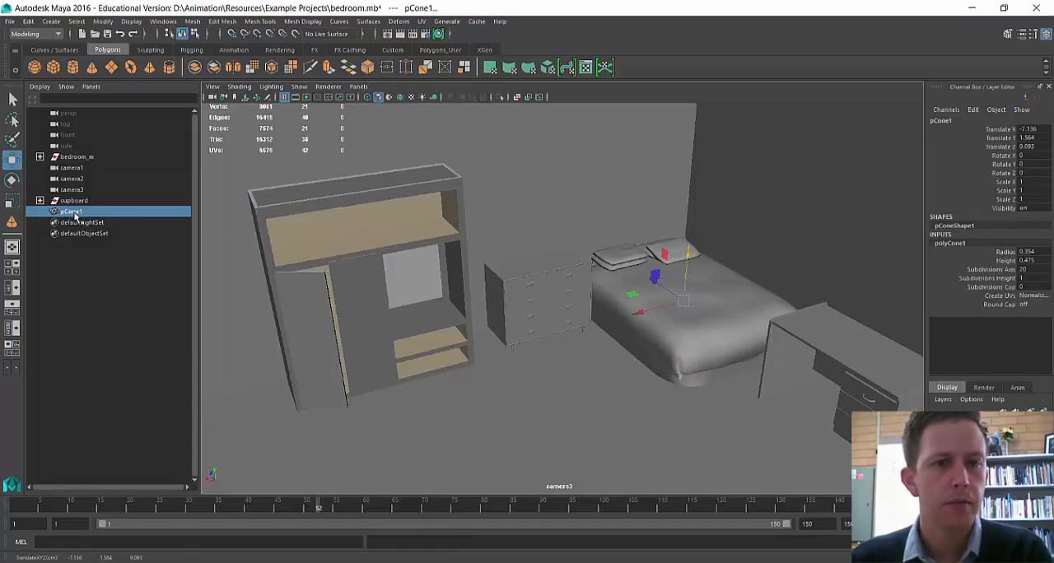
Step: Parent the cone to the cupboard group and center the group's pivot
drag(75, 216, 73, 204)
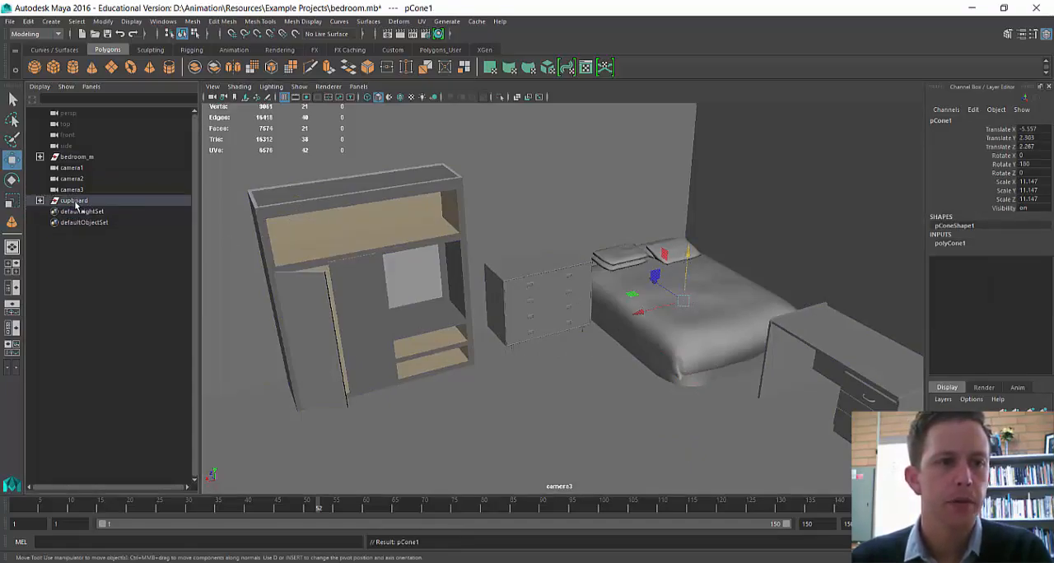
click(73, 201)
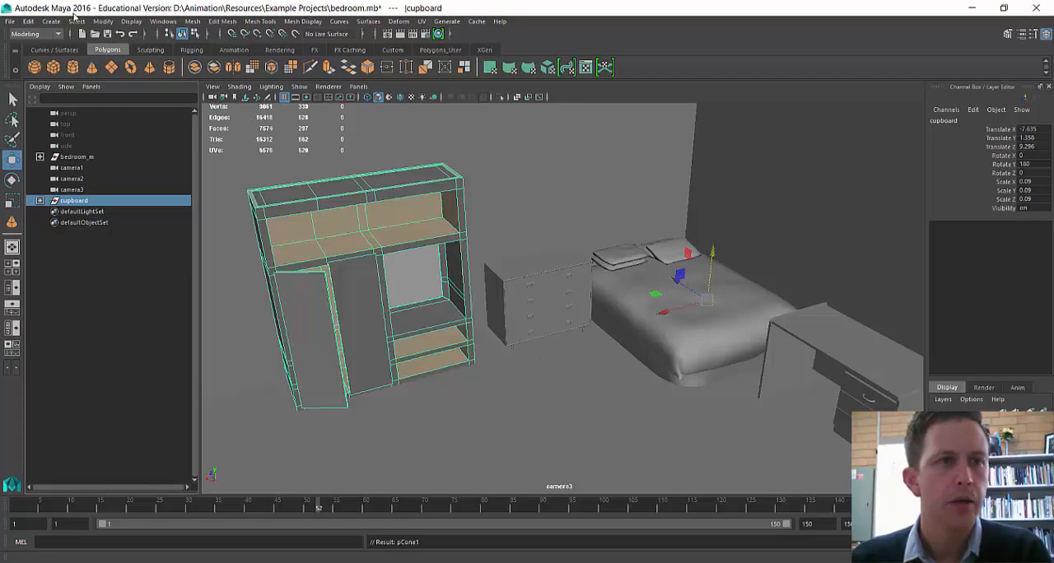
click(102, 21)
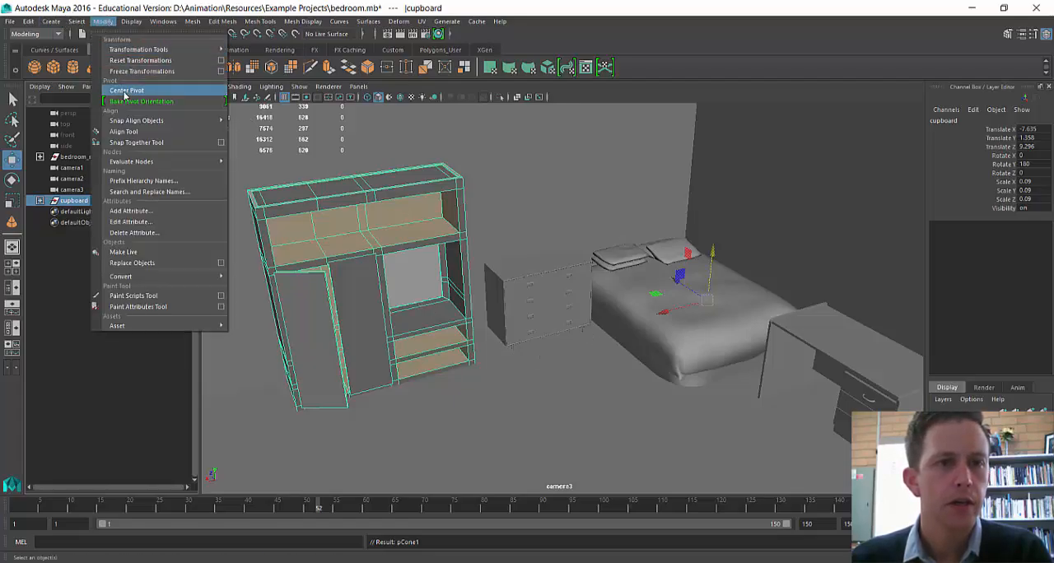
click(126, 91)
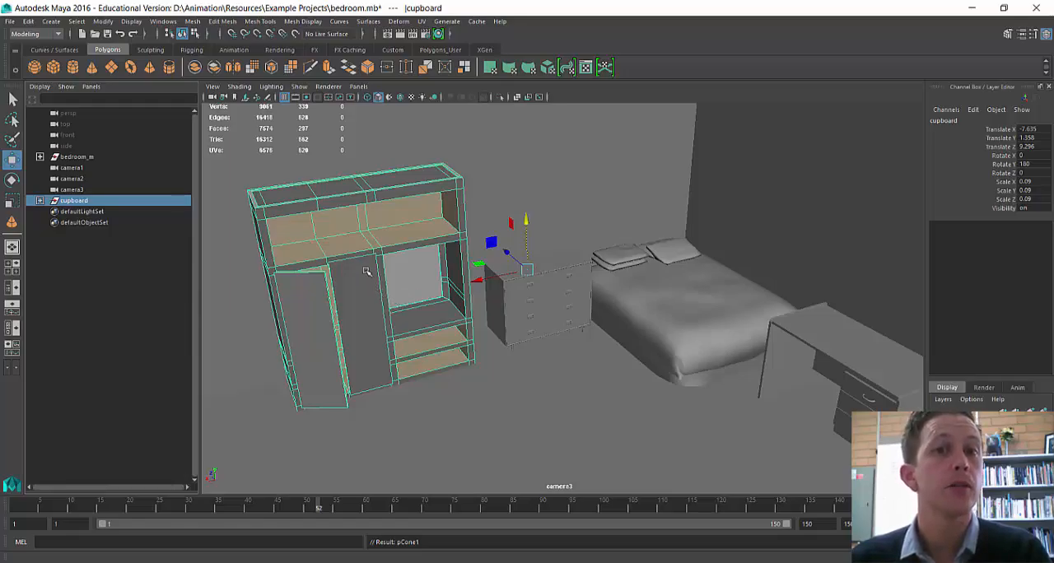
Step: Take the cone out of the cupboard group's hierarchy and delete it from the scene
click(40, 200)
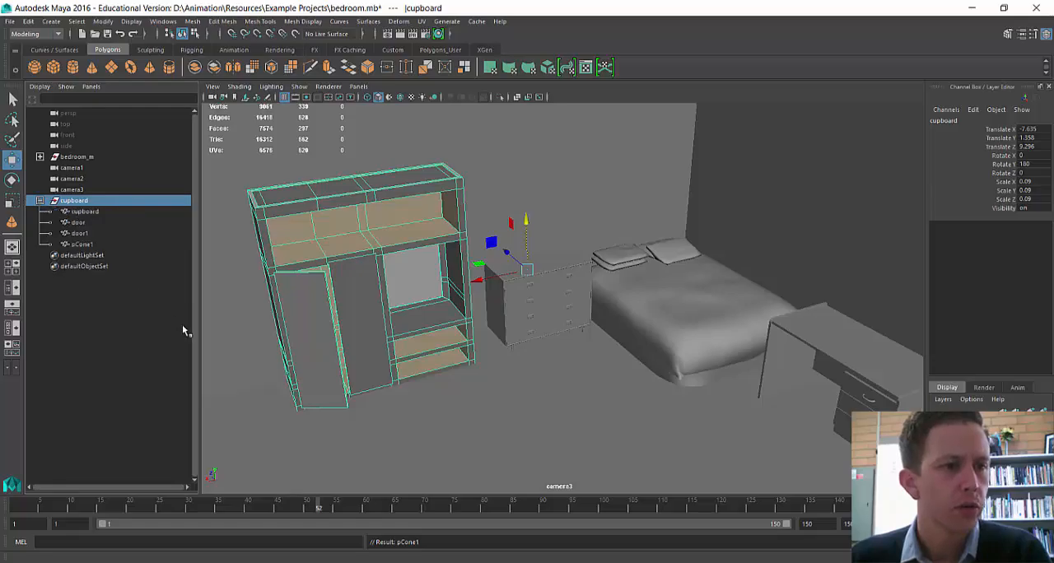
click(91, 245)
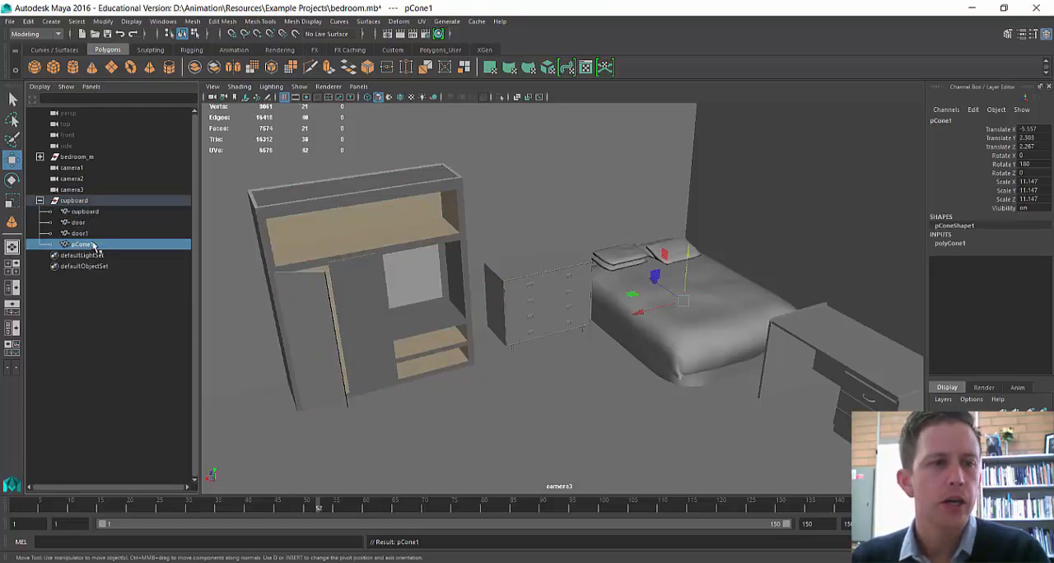
drag(92, 245, 89, 284)
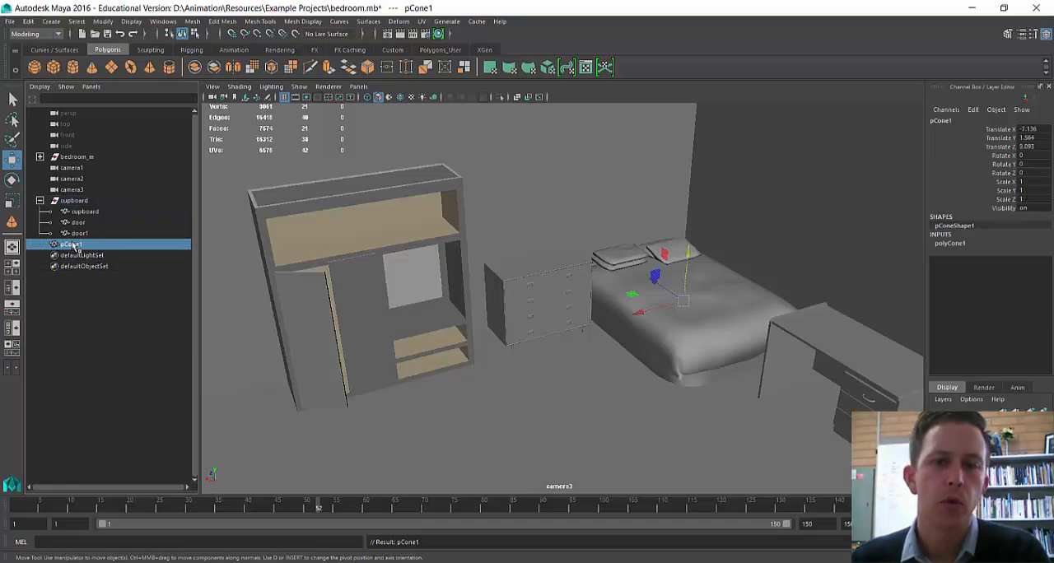
key(Delete)
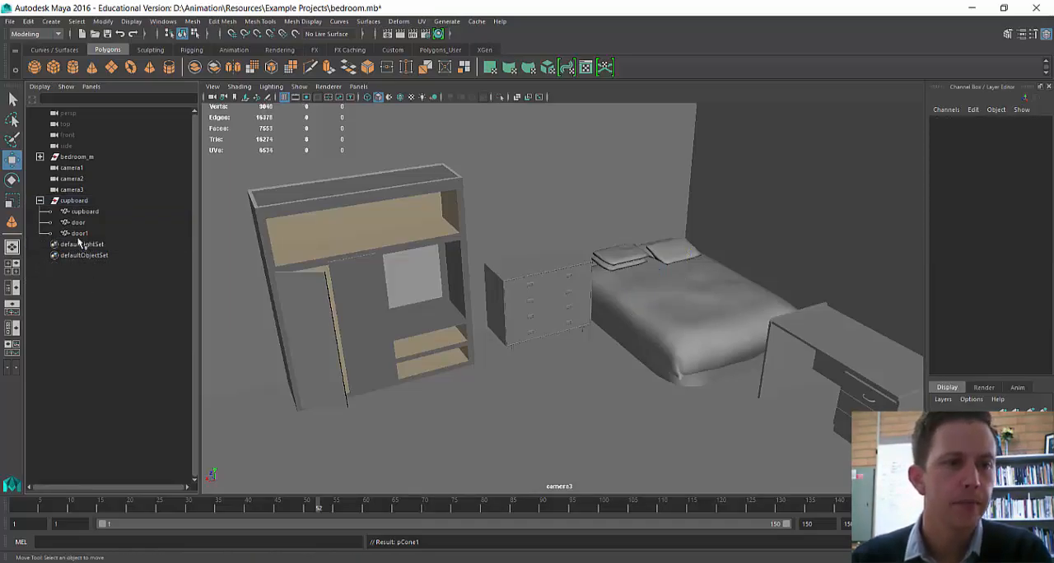
Step: Examine the pivot positions of the cupboard group and its child objects, comparing the cupboard body, door and door1
click(80, 200)
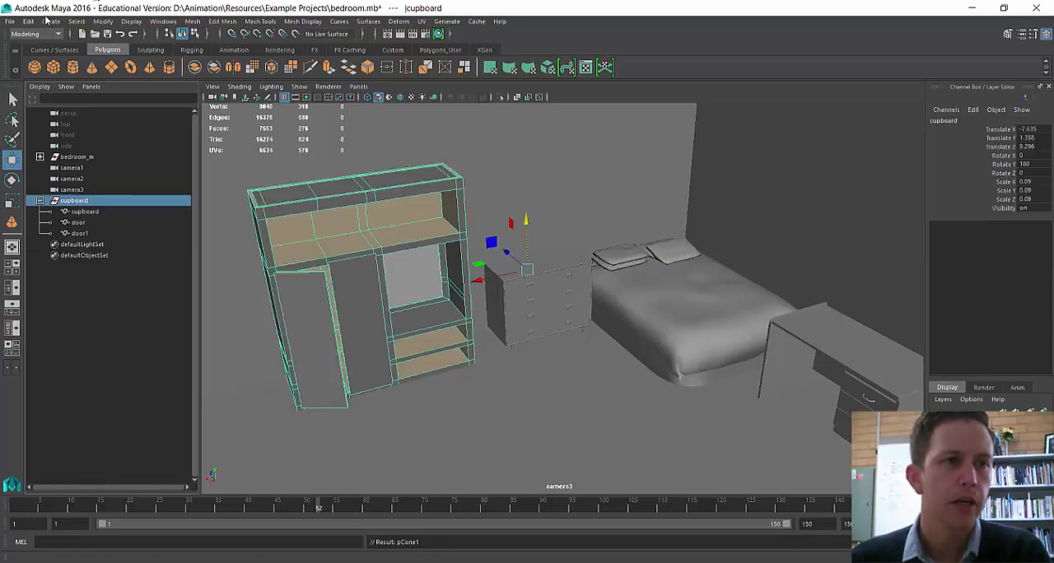
click(103, 22)
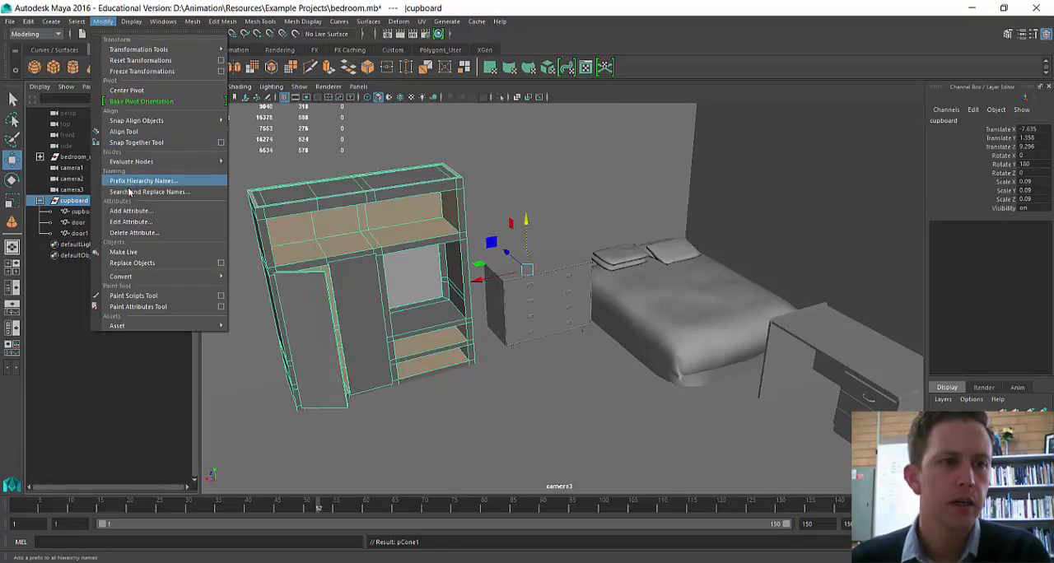
click(97, 207)
click(86, 212)
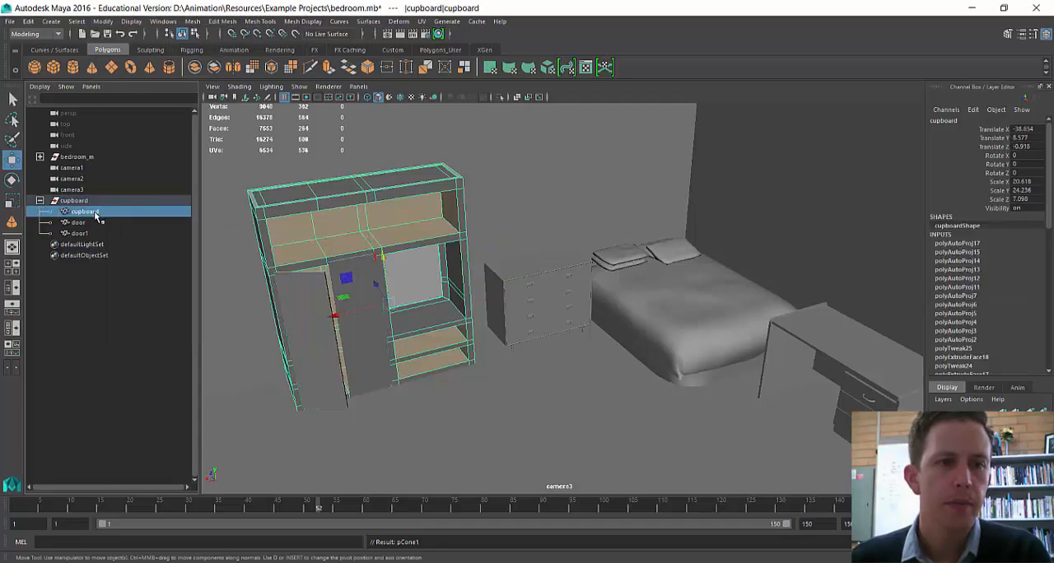
click(89, 223)
click(80, 234)
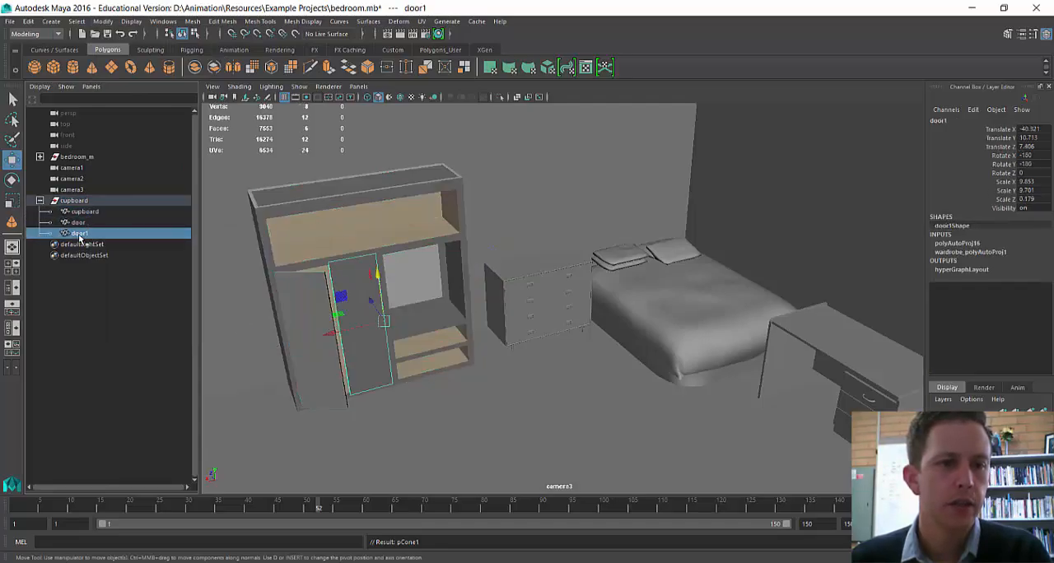
click(78, 224)
click(81, 235)
click(80, 224)
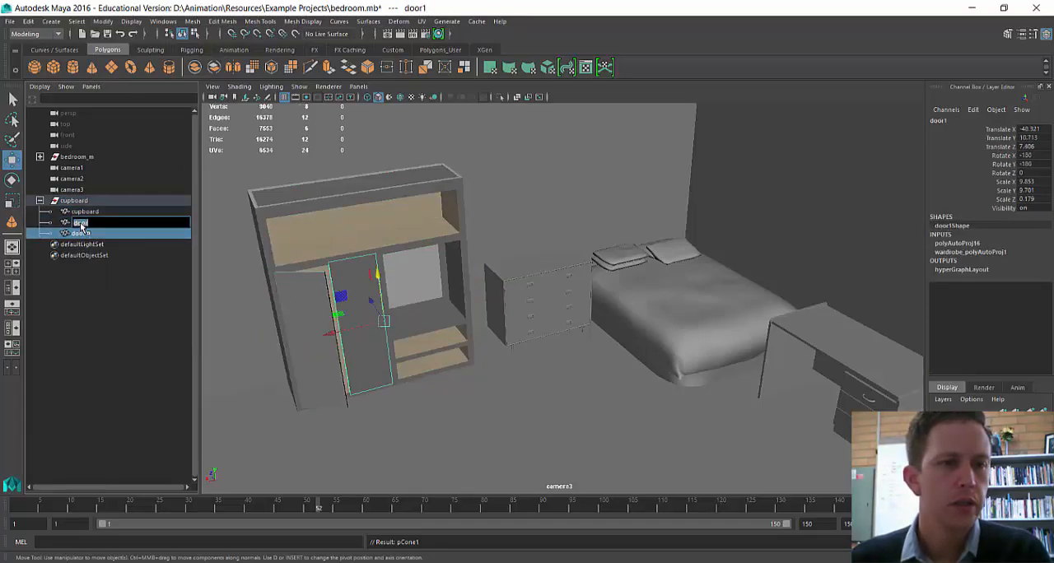
click(81, 235)
double_click(82, 224)
click(82, 237)
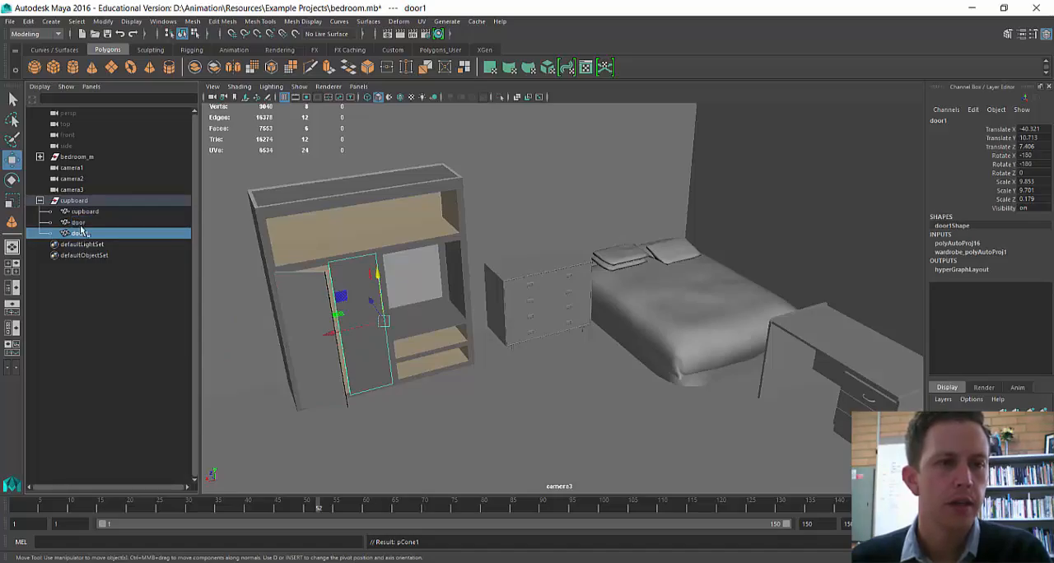
double_click(81, 223)
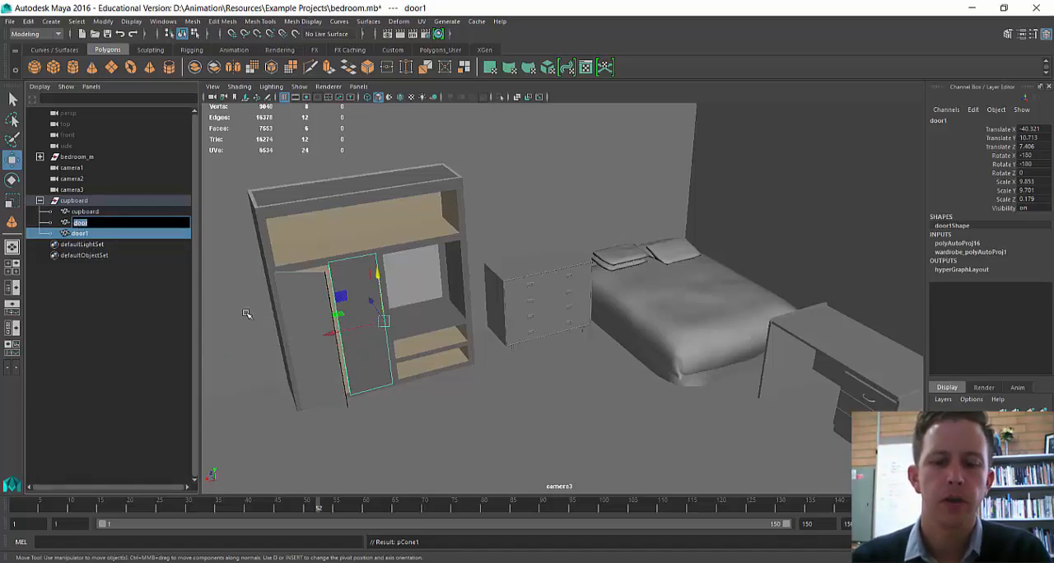